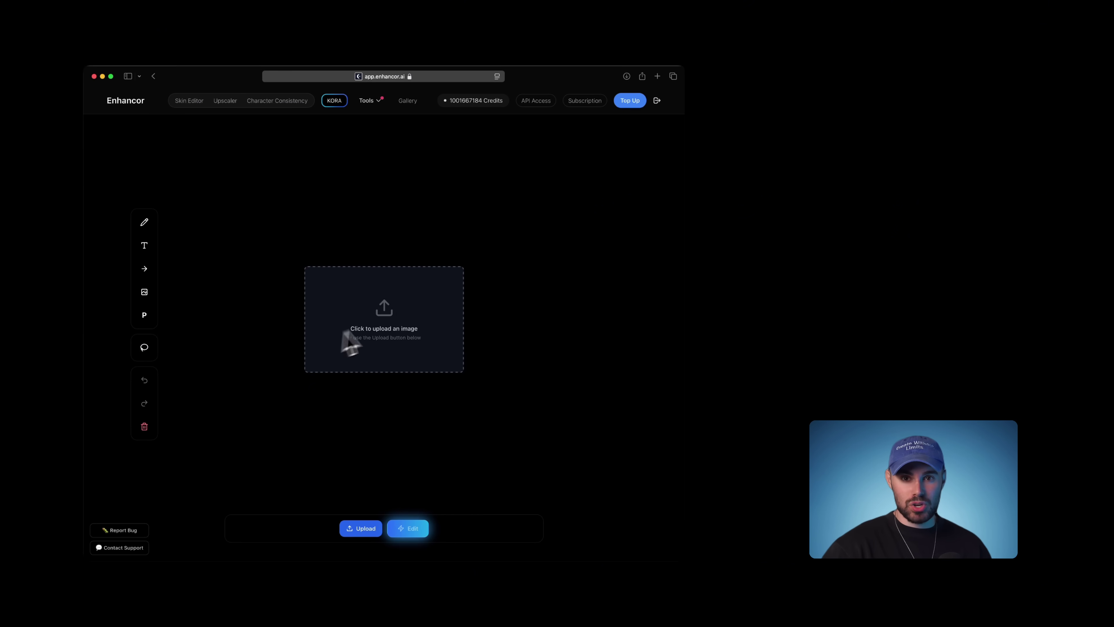
Load the ringed-hands photo and draw an arrow pointing up at the red ring, setting its line thickness
{"action": "left_click", "coordinate": [363, 529]}
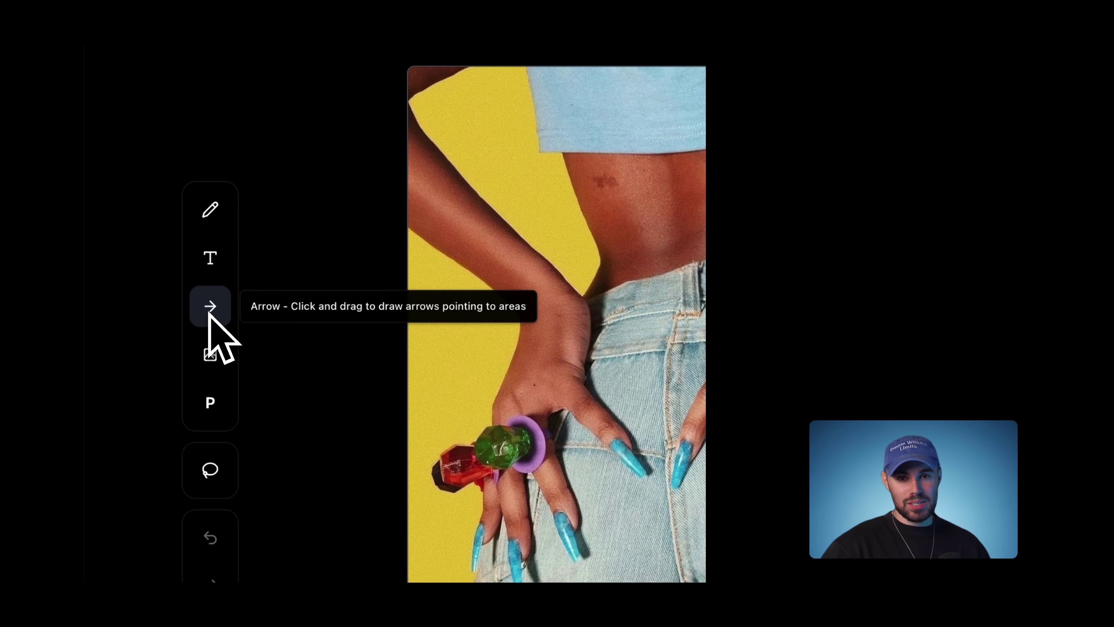
{"action": "left_click", "coordinate": [212, 312]}
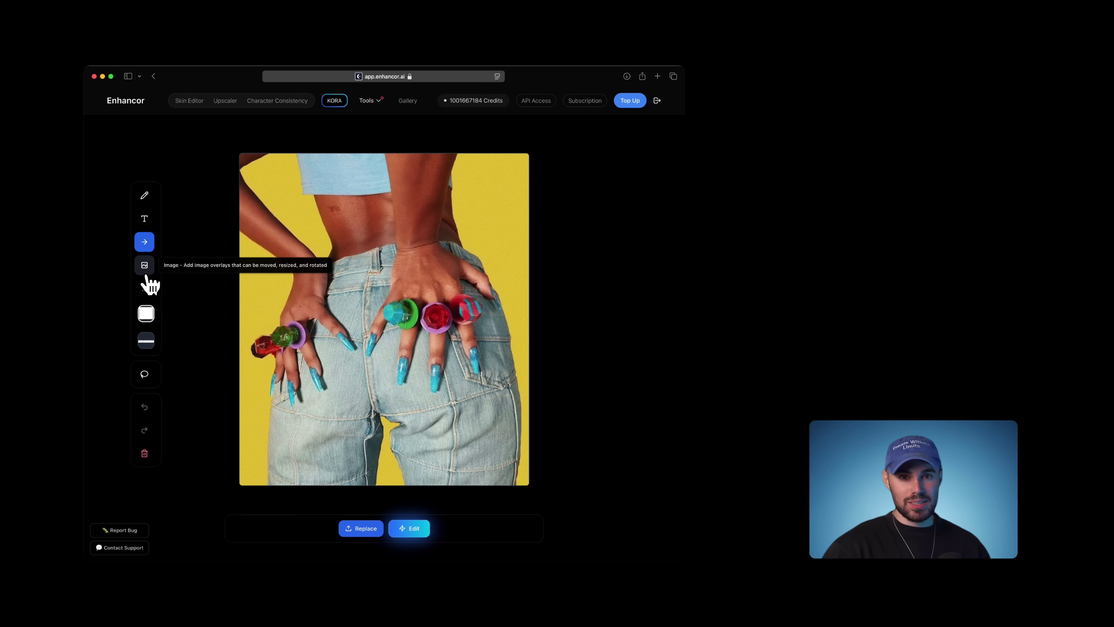
{"action": "left_click_drag", "start_coordinate": [409, 389], "coordinate": [434, 336]}
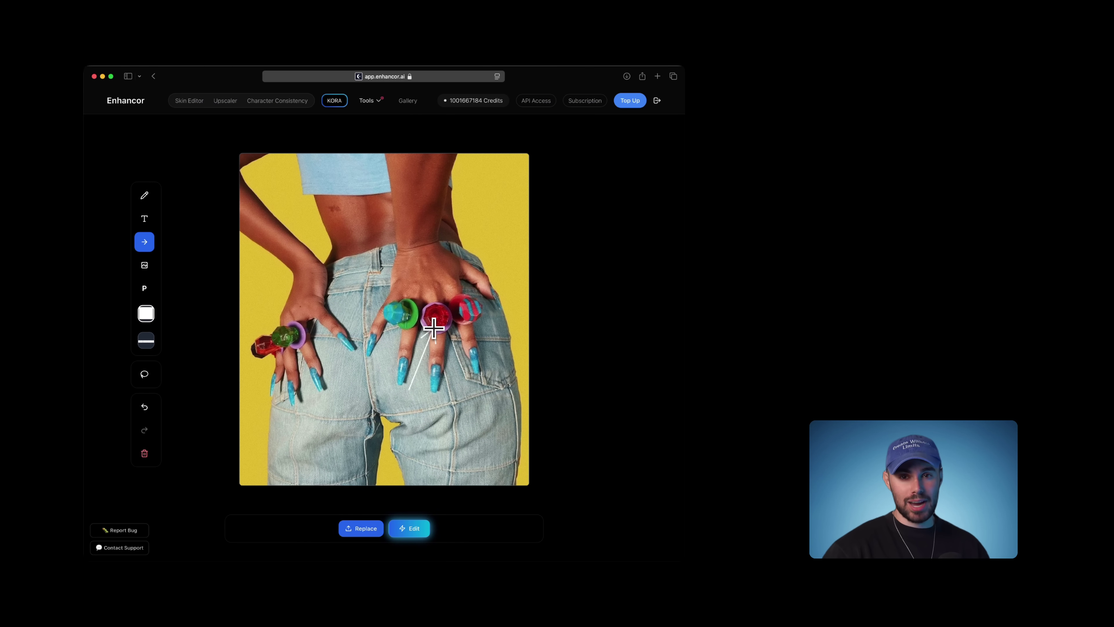
{"action": "left_click_drag", "start_coordinate": [433, 327], "coordinate": [434, 328]}
{"action": "left_click", "coordinate": [146, 340]}
{"action": "left_click", "coordinate": [154, 349]}
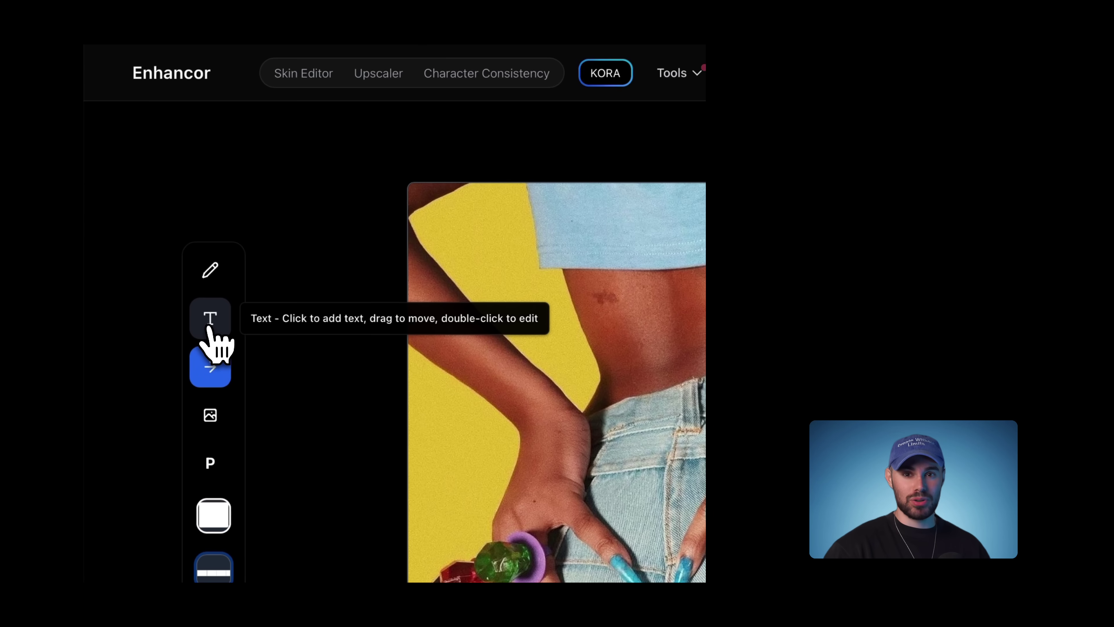
Place the note 'change this ring to green' on the jeans below the arrow and run the AI edit
{"action": "left_click", "coordinate": [209, 325]}
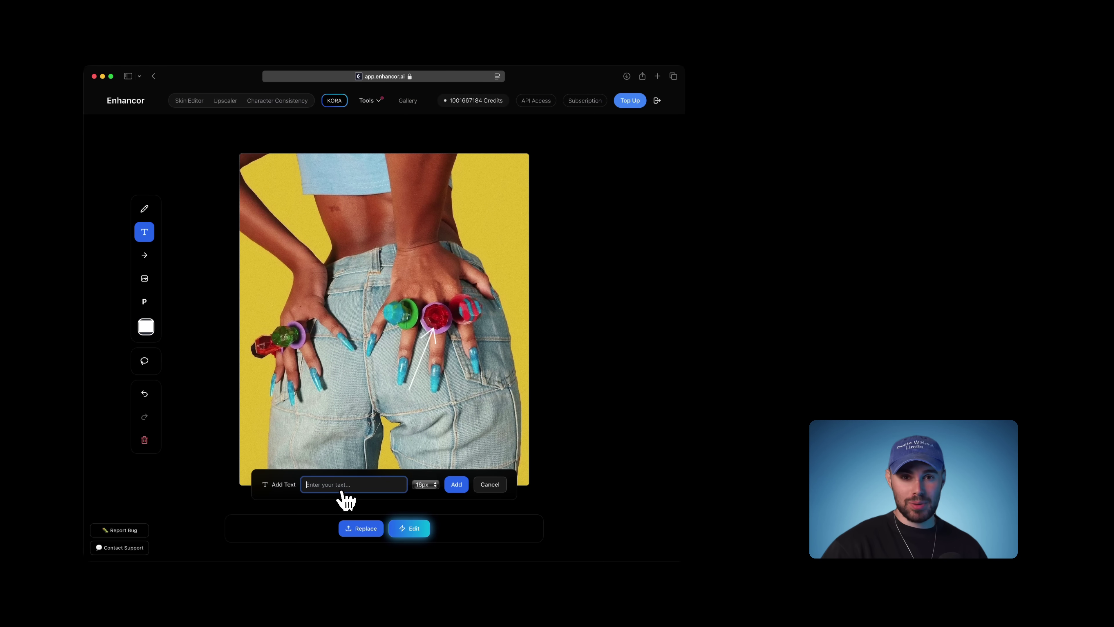
{"action": "type", "text": "ange this "}
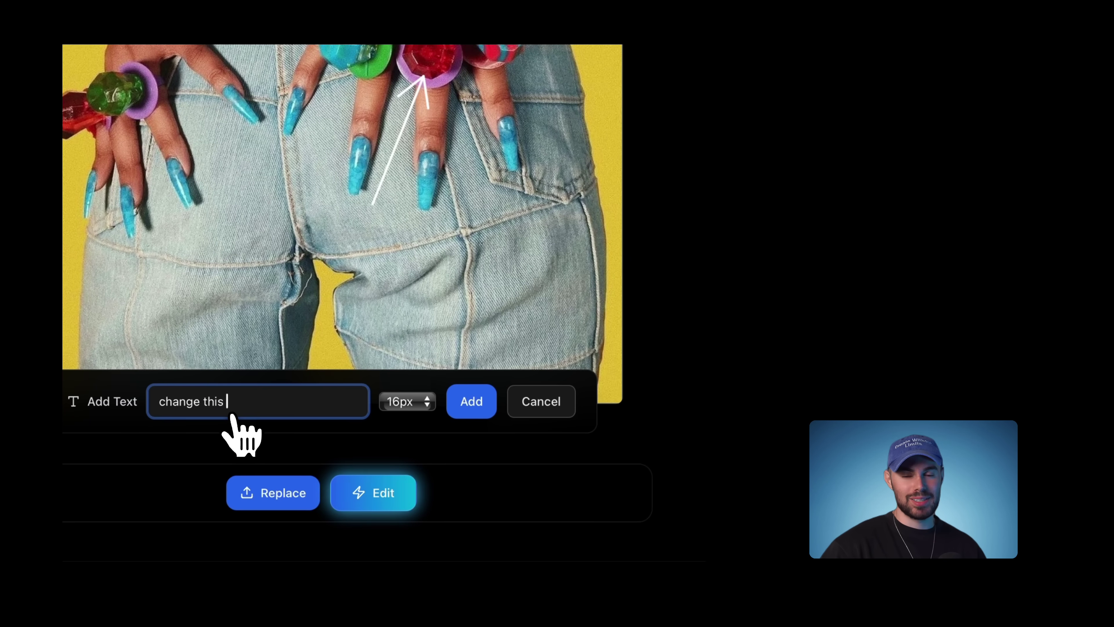
{"action": "type", "text": "ring to green"}
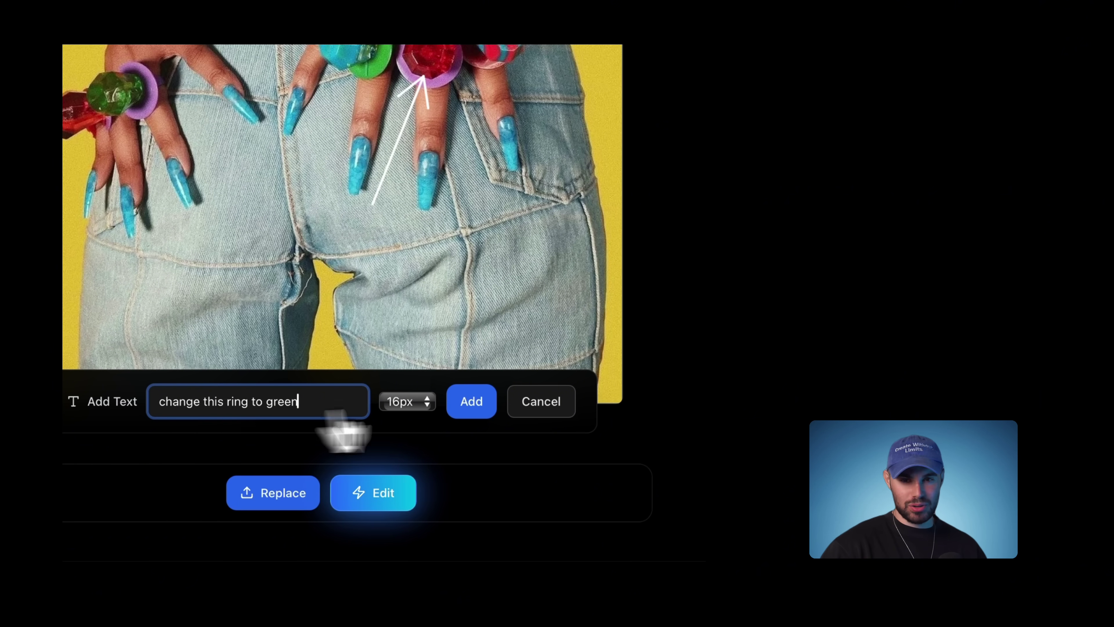
{"action": "left_click", "coordinate": [471, 402]}
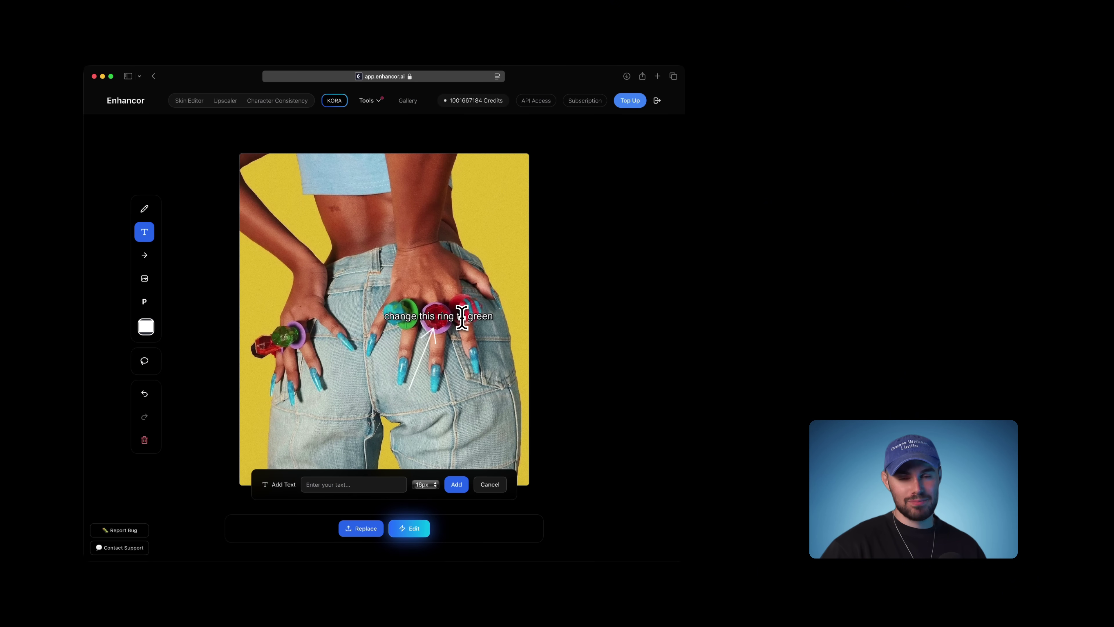
{"action": "left_click_drag", "start_coordinate": [462, 317], "coordinate": [444, 389]}
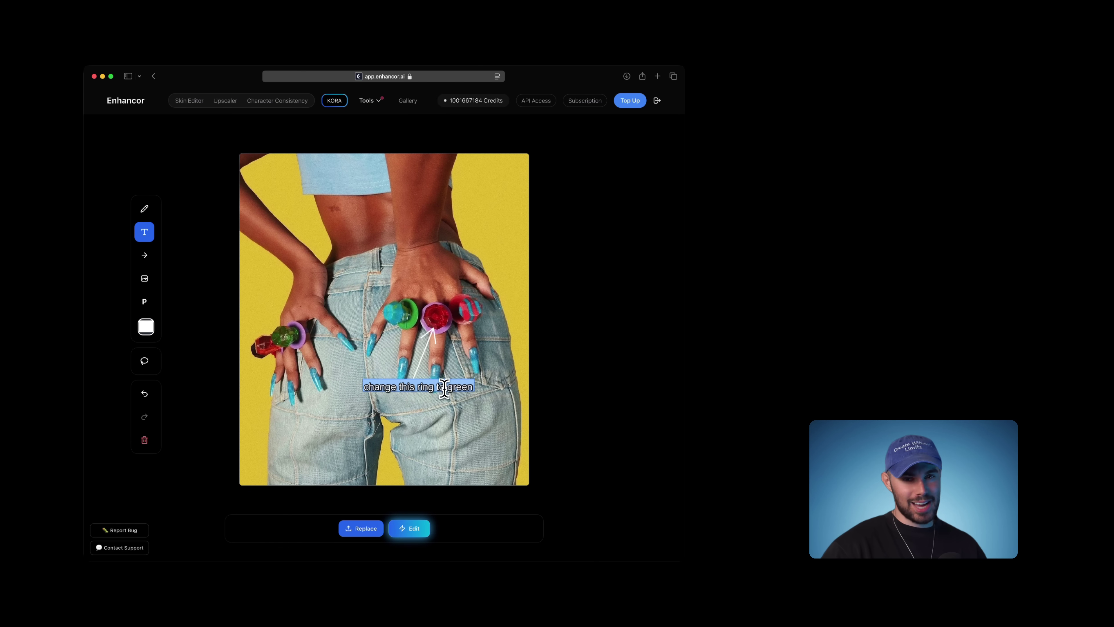
{"action": "left_click", "coordinate": [401, 413]}
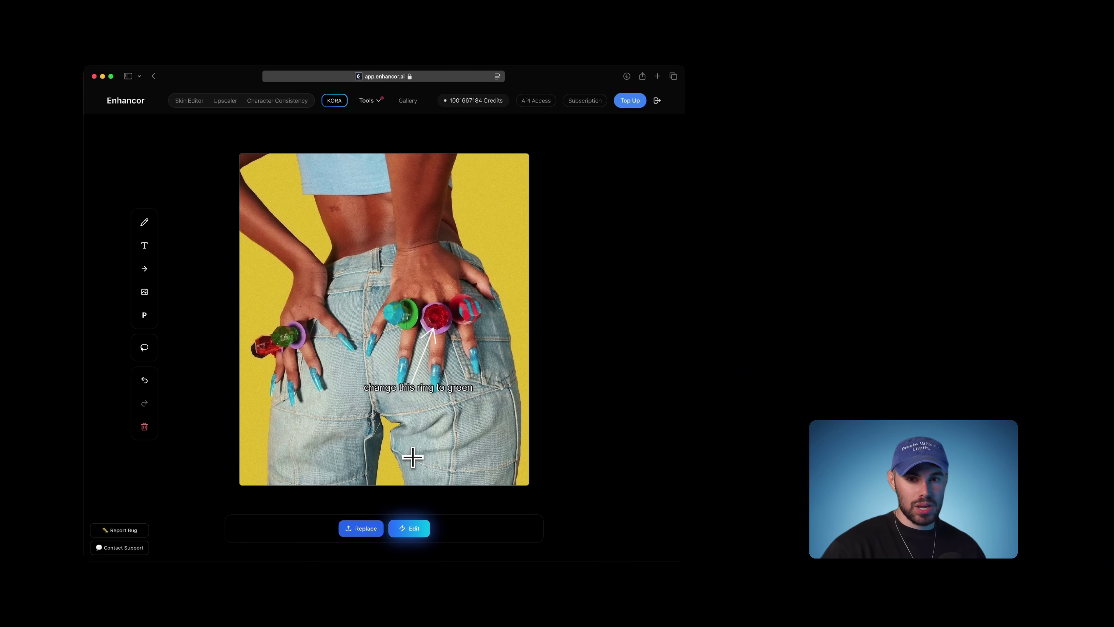
{"action": "left_click", "coordinate": [416, 527]}
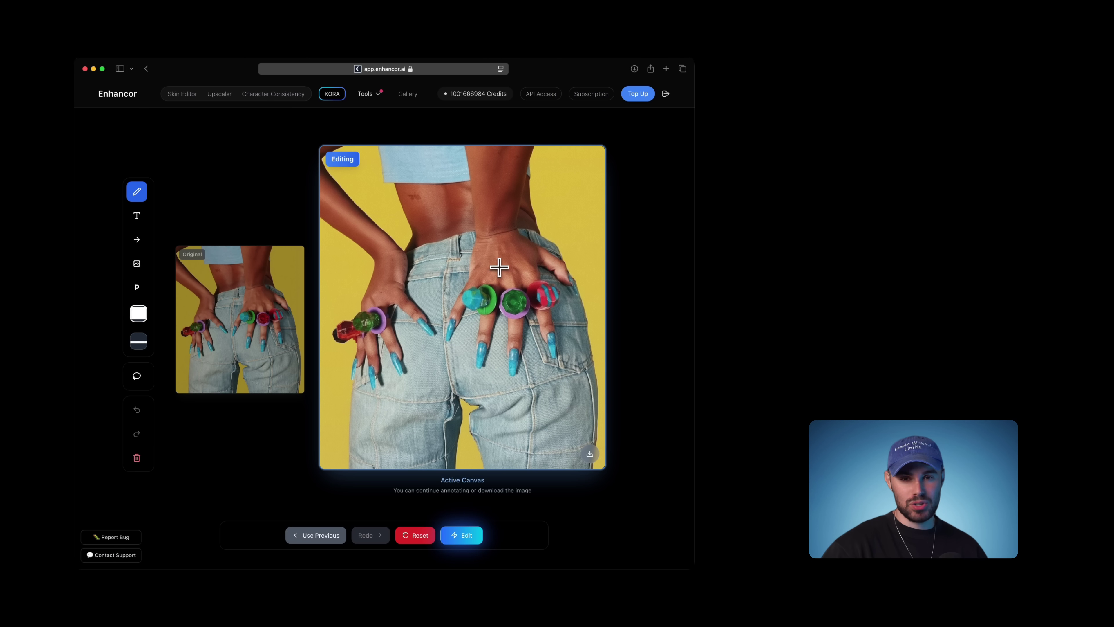
{"action": "left_click_drag", "start_coordinate": [495, 276], "coordinate": [507, 270]}
{"action": "left_click", "coordinate": [137, 215]}
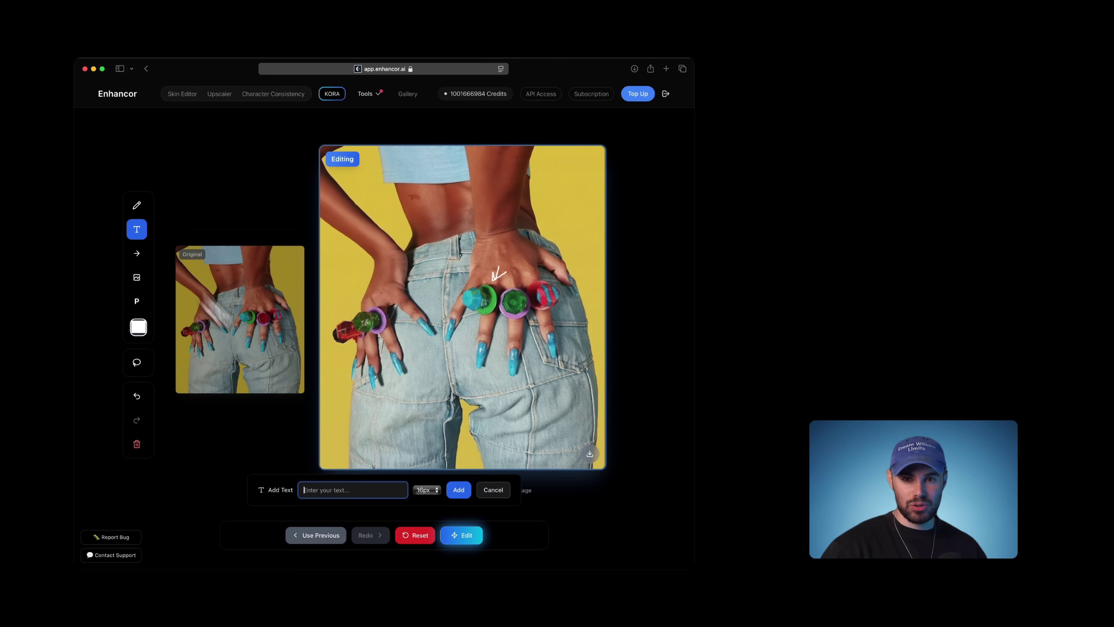
{"action": "type", "text": "text"}
{"action": "left_click", "coordinate": [459, 489]}
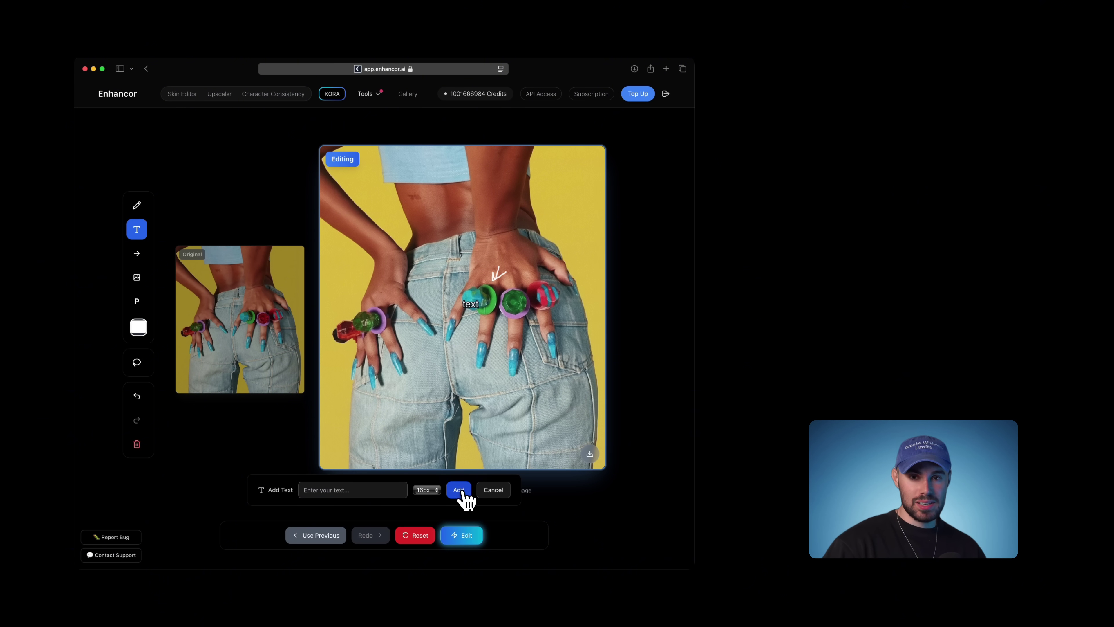
{"action": "left_click_drag", "start_coordinate": [470, 304], "coordinate": [524, 276]}
{"action": "left_click", "coordinate": [137, 253]}
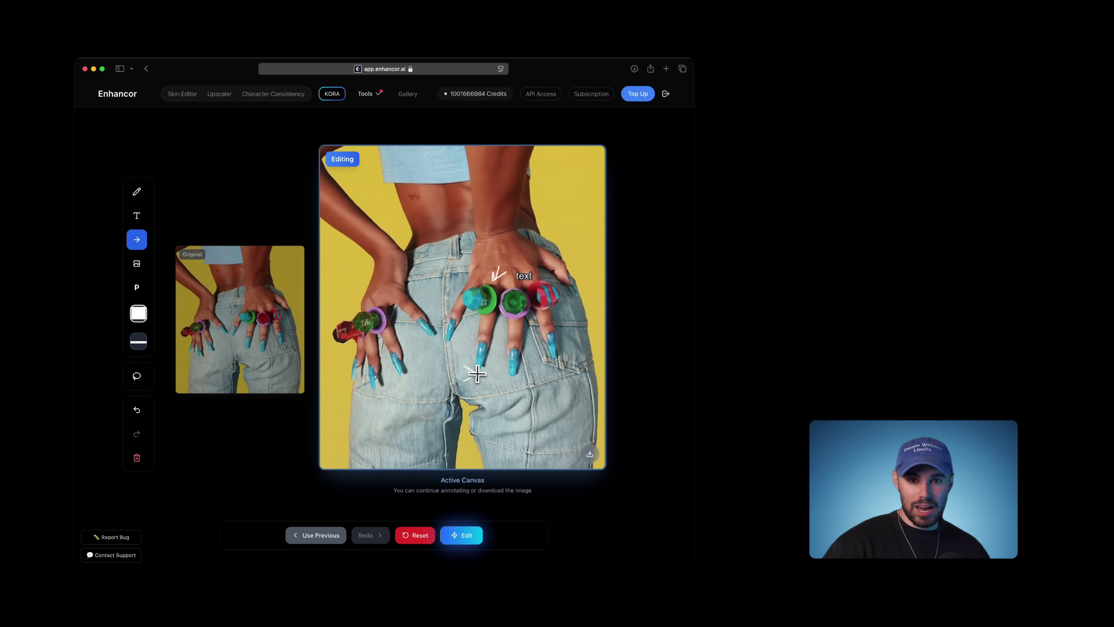
{"action": "left_click_drag", "start_coordinate": [477, 373], "coordinate": [513, 323]}
{"action": "left_click_drag", "start_coordinate": [442, 262], "coordinate": [463, 275]}
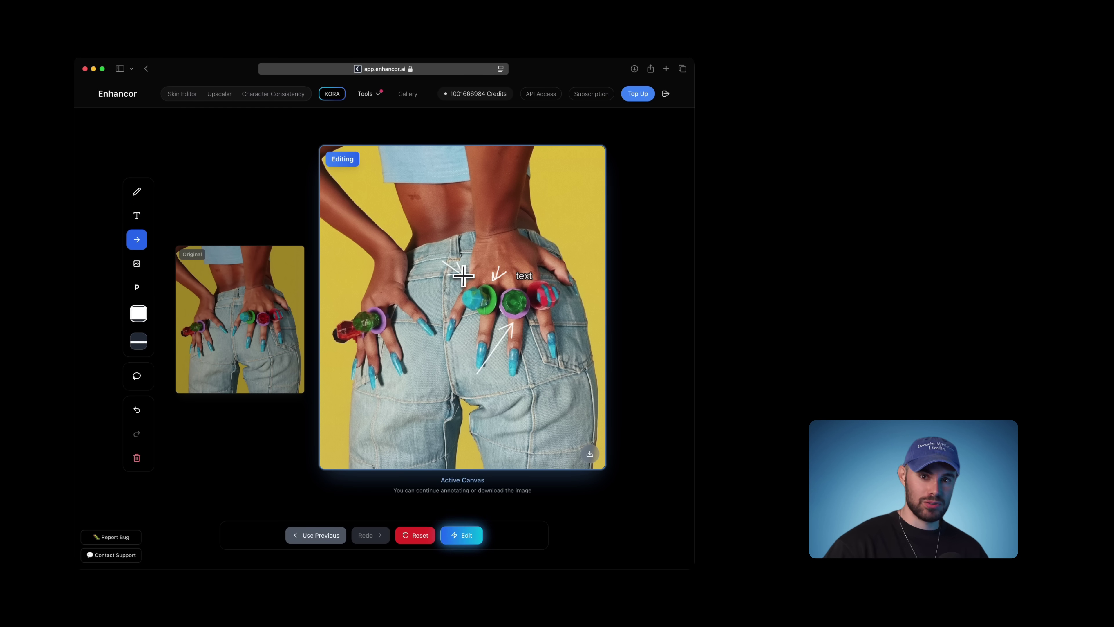
{"action": "left_click", "coordinate": [137, 409]}
{"action": "left_click", "coordinate": [137, 409]}
{"action": "left_click", "coordinate": [137, 409]}
{"action": "left_click", "coordinate": [136, 410]}
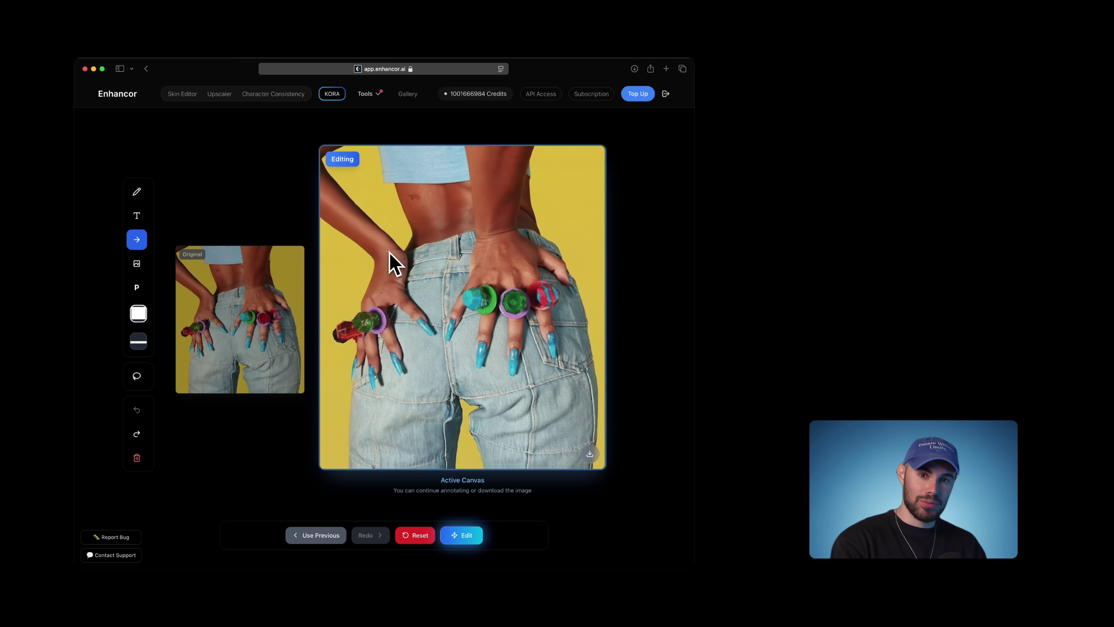
Add the gold ring image overlay and shrink it over the hand's fingers
{"action": "left_click", "coordinate": [137, 263]}
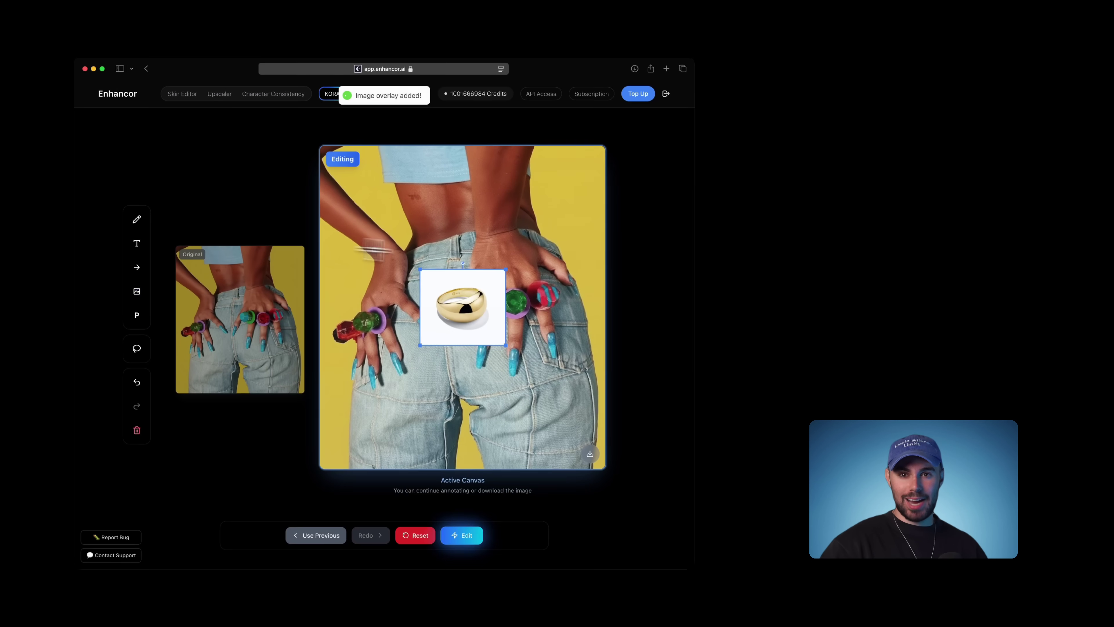
{"action": "left_click_drag", "start_coordinate": [471, 308], "coordinate": [522, 313]}
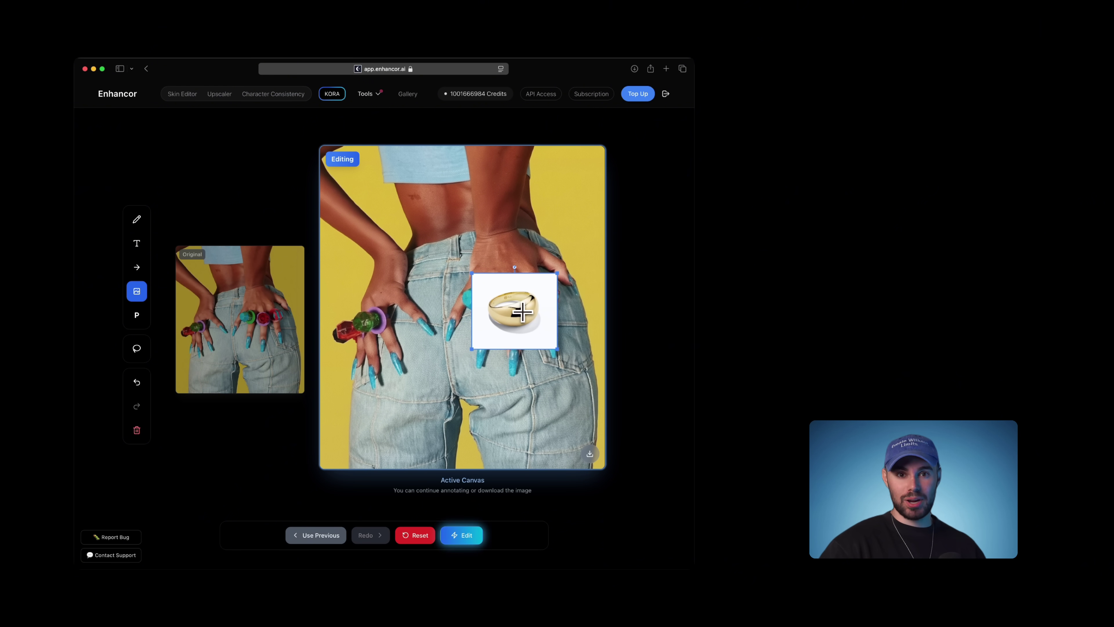
{"action": "left_click_drag", "start_coordinate": [558, 347], "coordinate": [519, 308]}
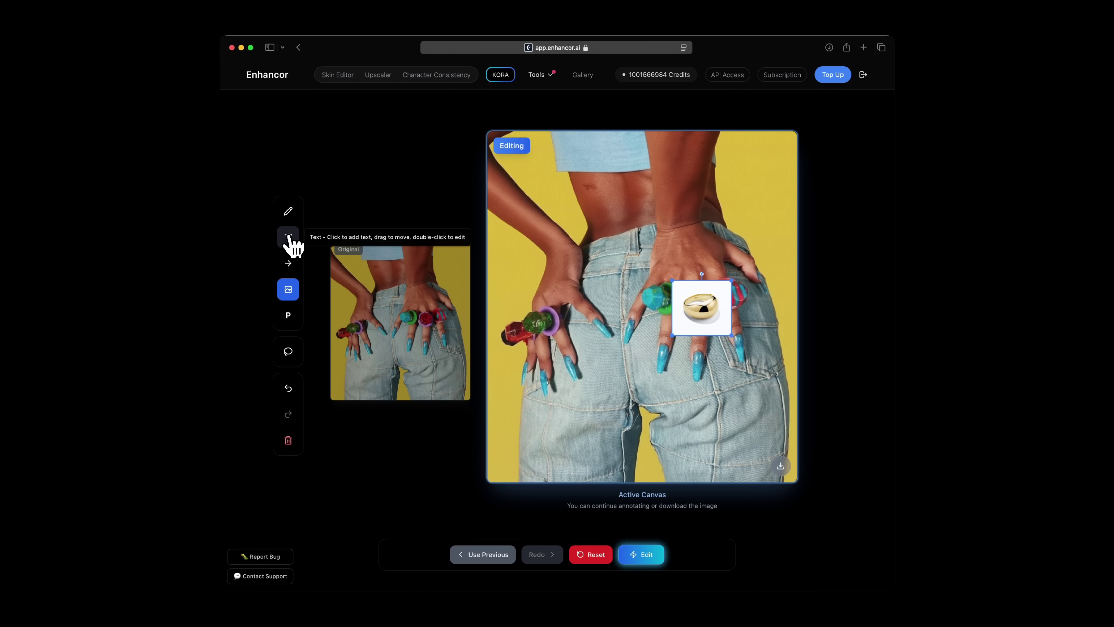
Add the note 'add this ring to the finger', arrow it to the ring image, and generate
{"action": "left_click", "coordinate": [290, 238]}
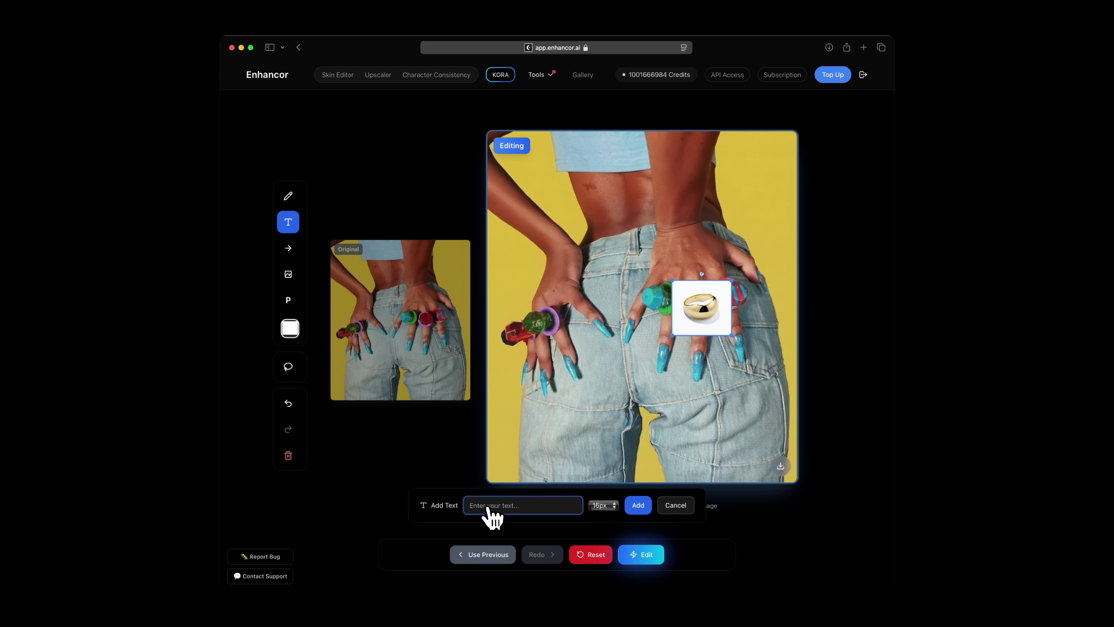
{"action": "type", "text": "add this "}
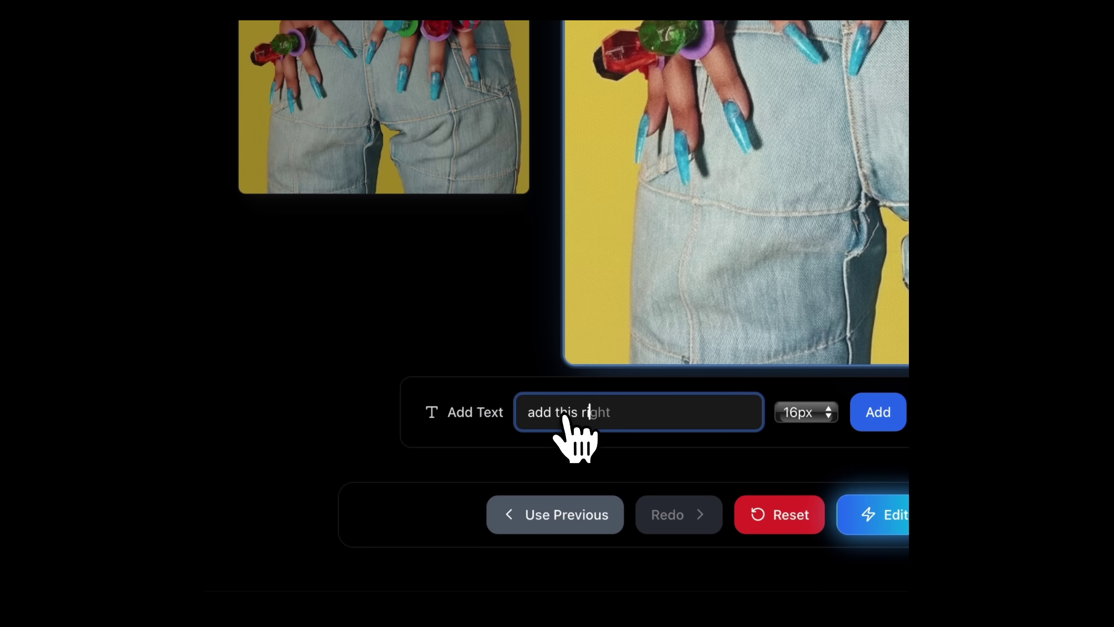
{"action": "type", "text": "ring to the finger"}
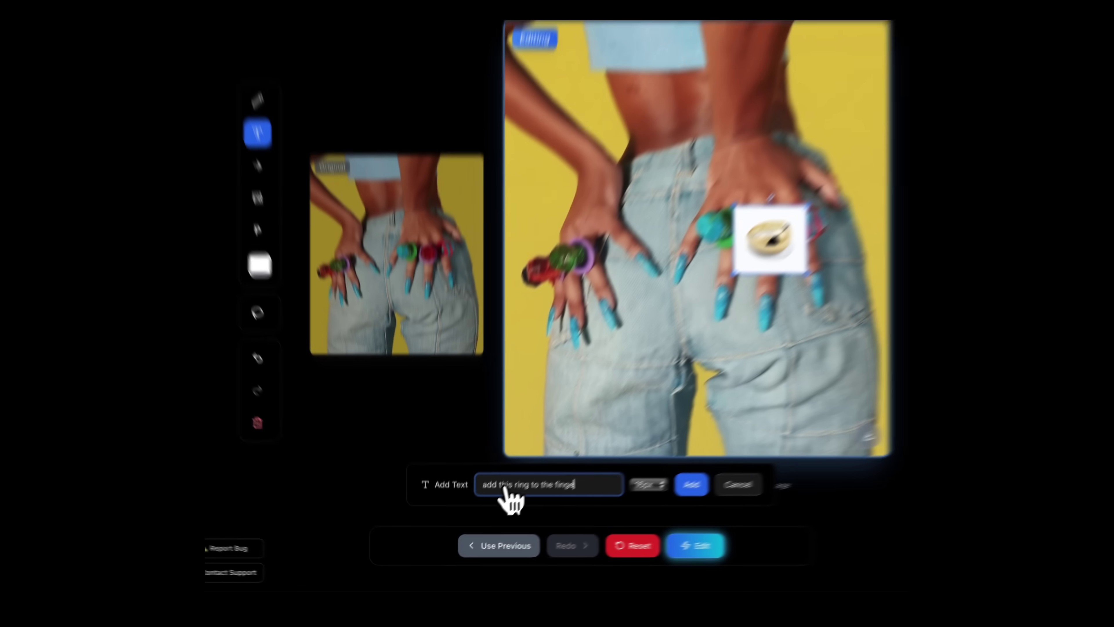
{"action": "left_click", "coordinate": [878, 412]}
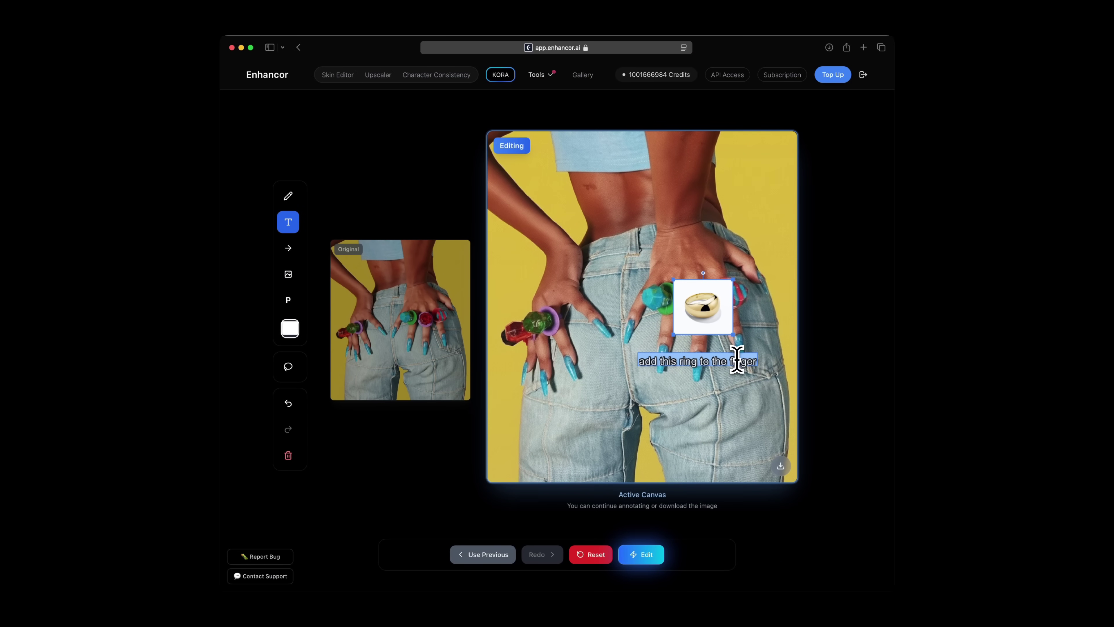
{"action": "left_click", "coordinate": [737, 361]}
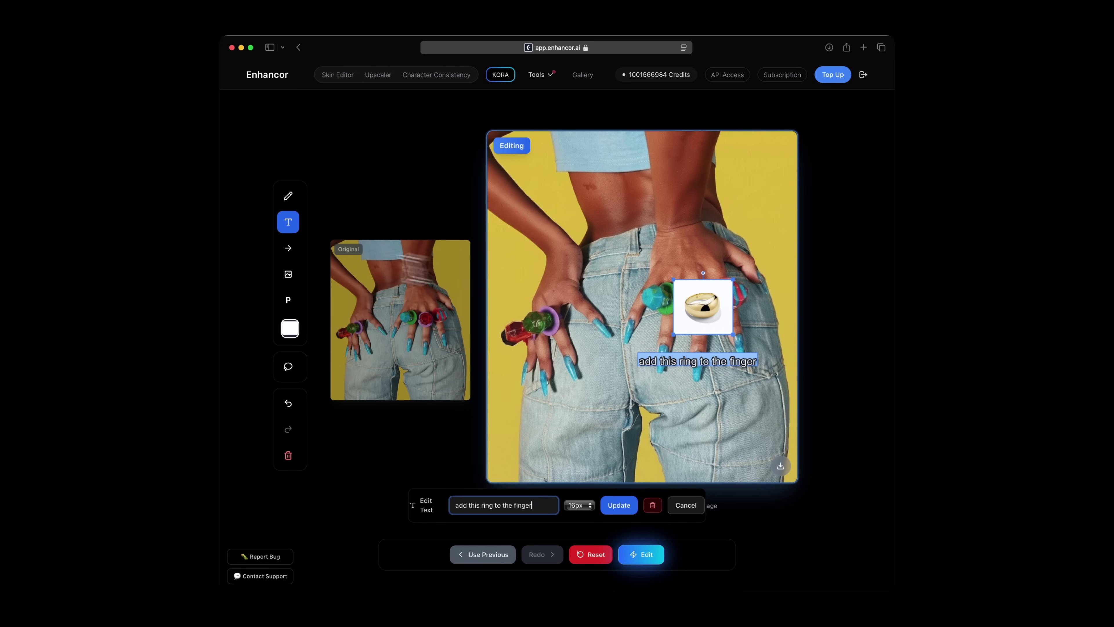
{"action": "left_click", "coordinate": [288, 233]}
{"action": "left_click_drag", "start_coordinate": [698, 350], "coordinate": [699, 335]}
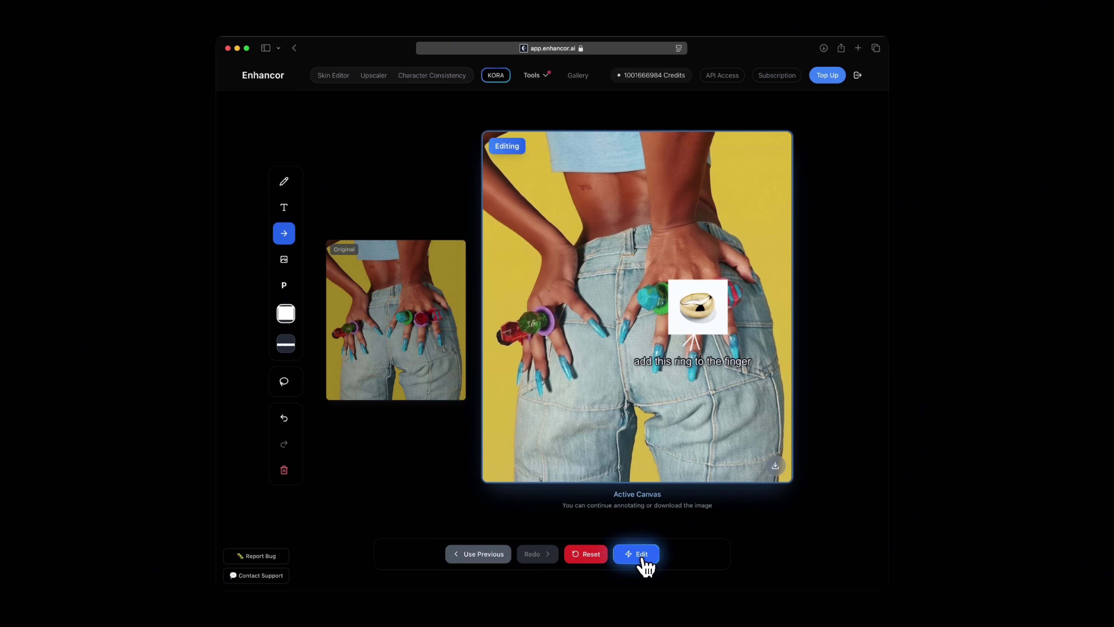
{"action": "left_click", "coordinate": [642, 559]}
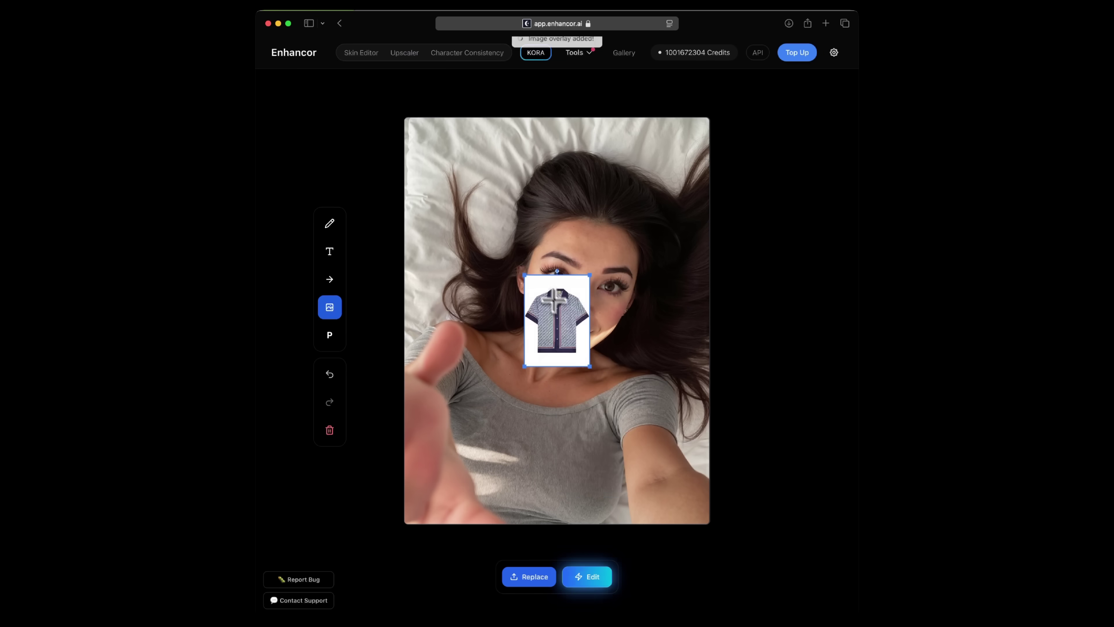
Resize the shirt overlay, point an arrow from it to her top, and generate the shirt swap
{"action": "left_click_drag", "start_coordinate": [589, 279], "coordinate": [651, 373]}
{"action": "left_click_drag", "start_coordinate": [529, 393], "coordinate": [567, 418]}
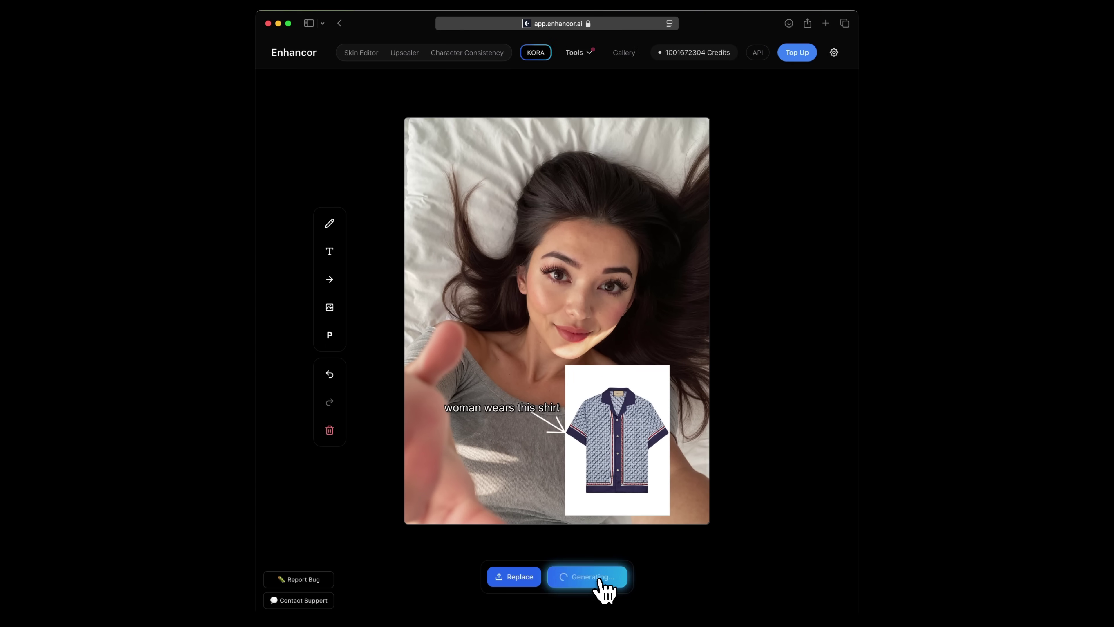
{"action": "left_click", "coordinate": [509, 622]}
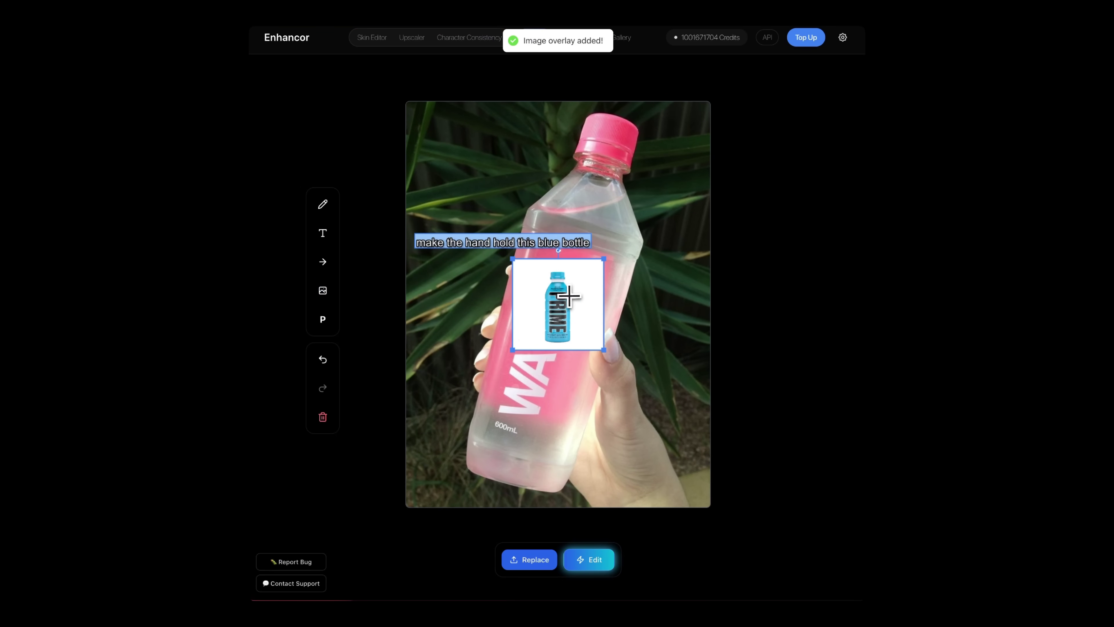
Move the Prime bottle overlay top-left, enlarge it, keep its caption, then mask the glasses
{"action": "left_click_drag", "start_coordinate": [569, 299], "coordinate": [494, 159]}
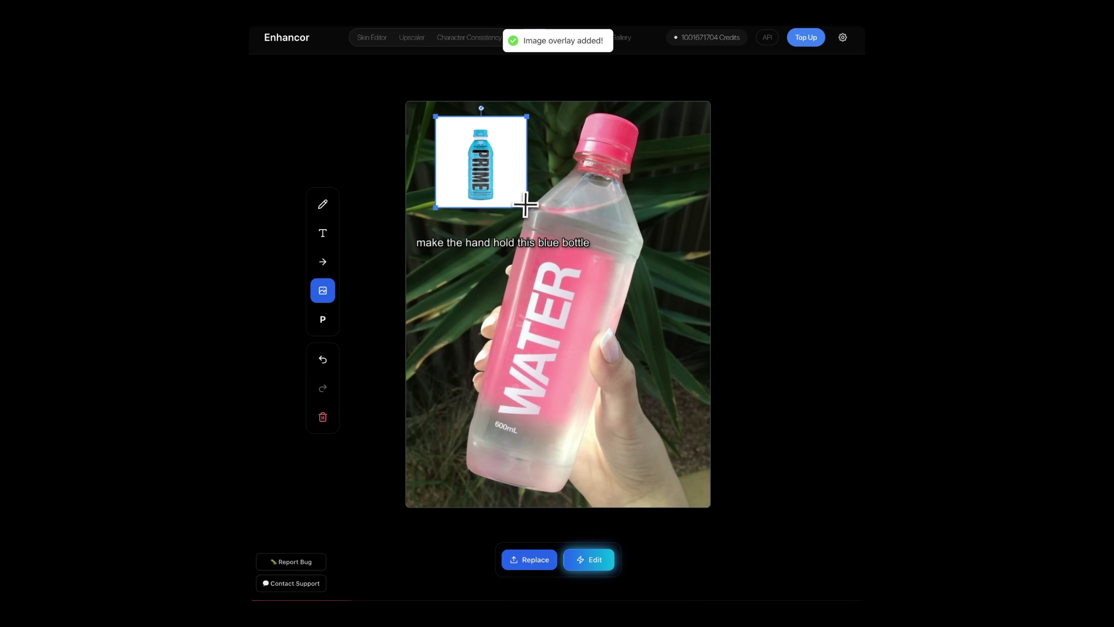
{"action": "mouse_move", "coordinate": [525, 204]}
{"action": "left_mouse_down"}
{"action": "mouse_move", "coordinate": [558, 228]}
{"action": "mouse_move", "coordinate": [518, 197]}
{"action": "left_mouse_up"}
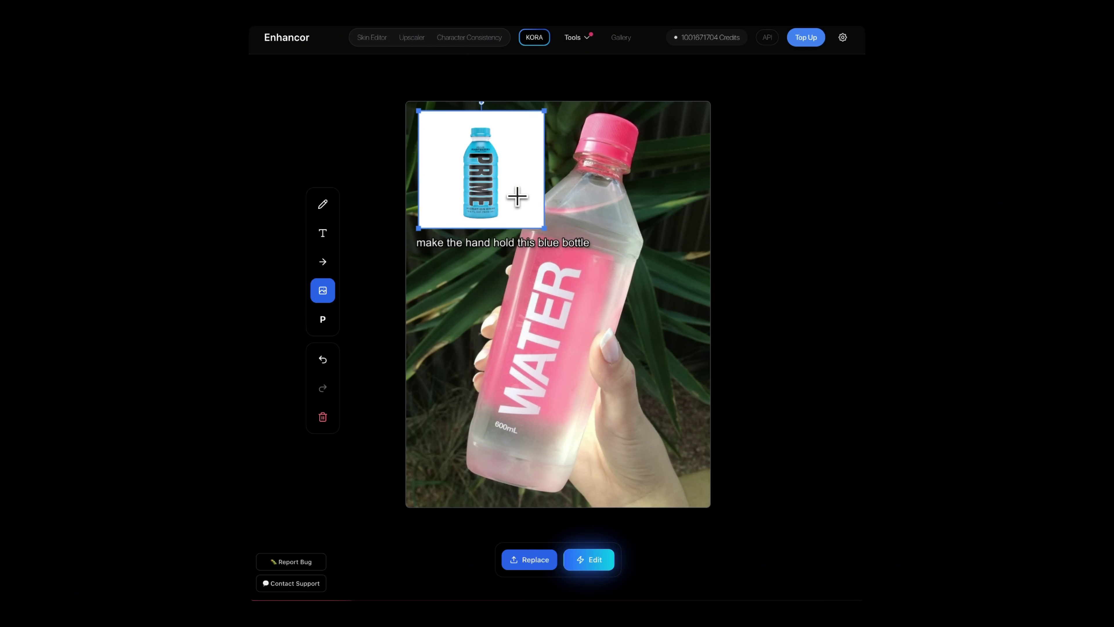
{"action": "double_click", "coordinate": [483, 243]}
{"action": "left_click", "coordinate": [330, 197]}
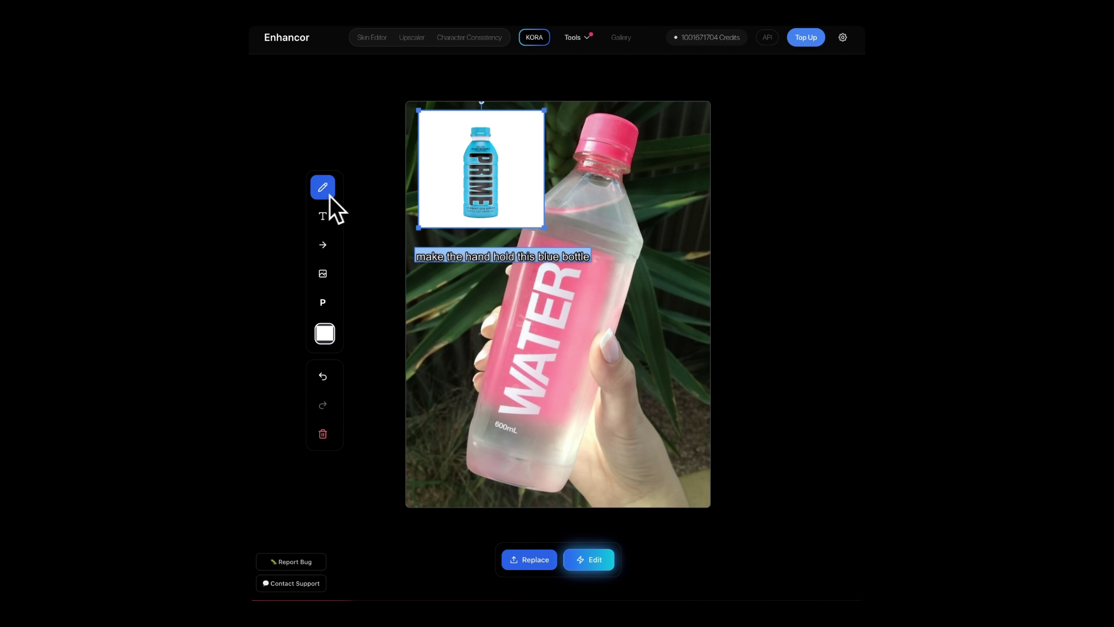
{"action": "left_click", "coordinate": [323, 245]}
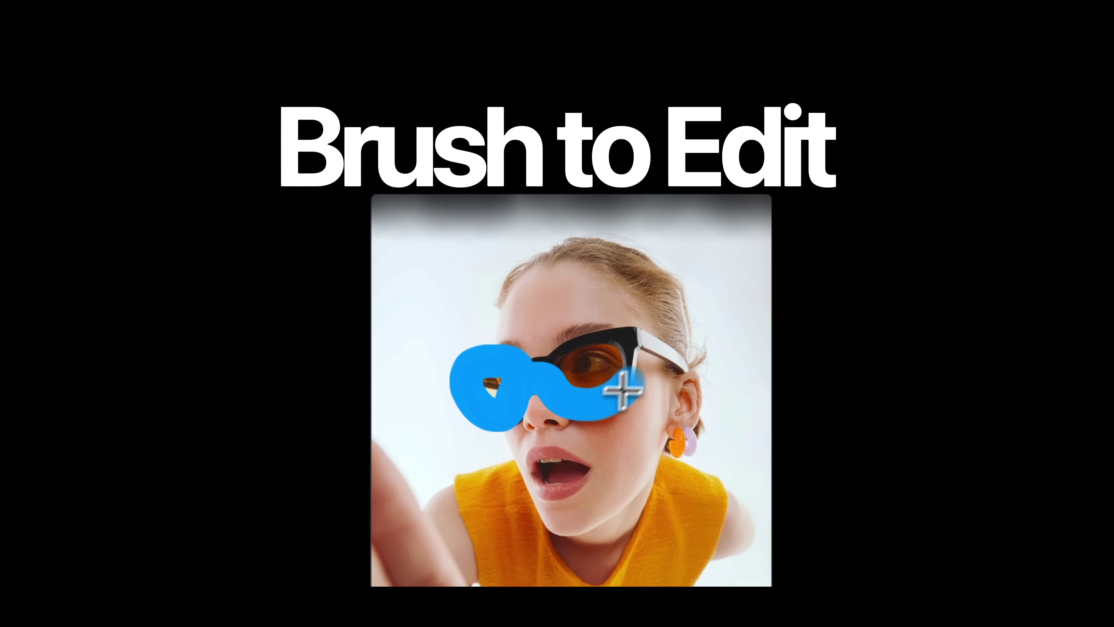
{"action": "mouse_move", "coordinate": [579, 318]}
{"action": "left_mouse_down"}
{"action": "mouse_move", "coordinate": [518, 324]}
{"action": "mouse_move", "coordinate": [604, 301]}
{"action": "left_mouse_up"}
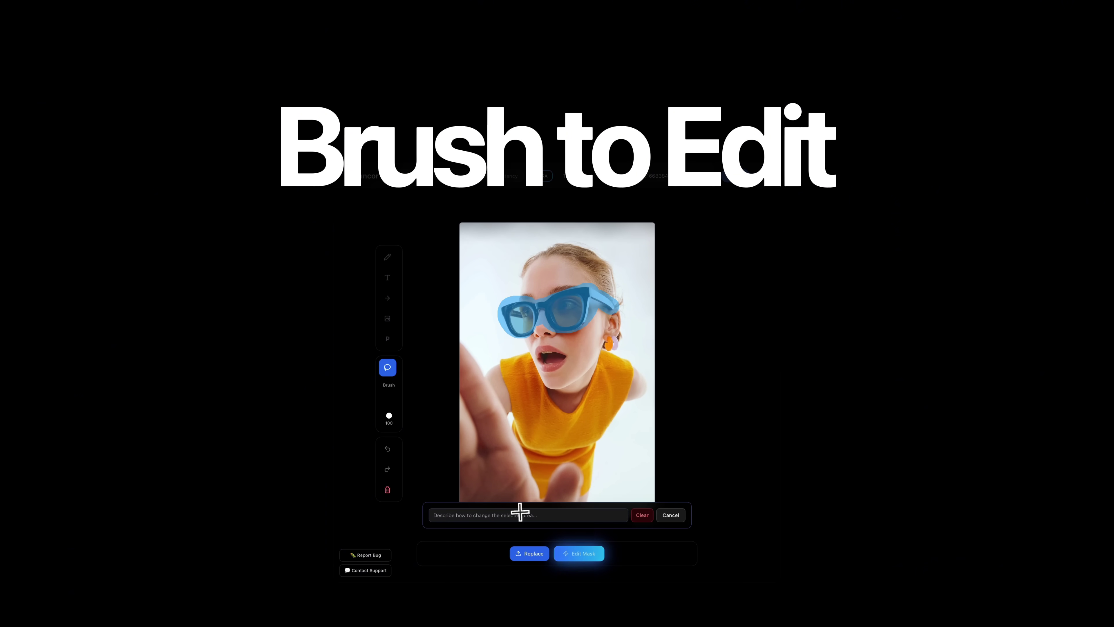
Submit the prompt 'change the glasses to red' for the masked glasses
{"action": "left_click", "coordinate": [517, 510]}
{"action": "type", "text": "change the glasses to red"}
{"action": "key", "text": "Return"}
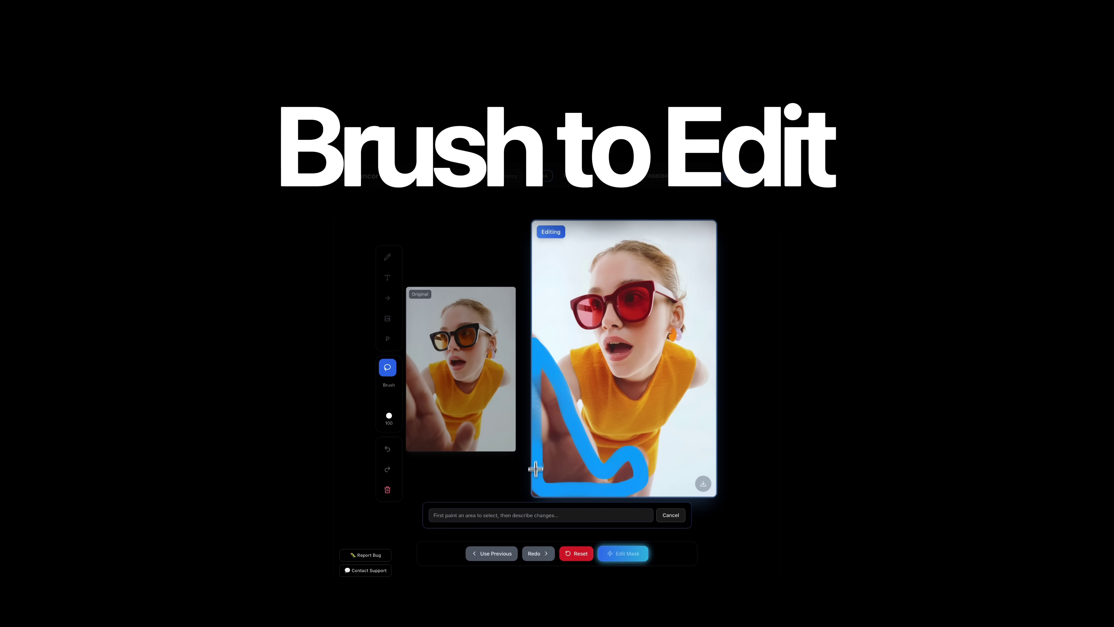
{"action": "mouse_move", "coordinate": [631, 469]}
{"action": "left_mouse_down"}
{"action": "mouse_move", "coordinate": [597, 483]}
{"action": "mouse_move", "coordinate": [549, 430]}
{"action": "mouse_move", "coordinate": [562, 400]}
{"action": "mouse_move", "coordinate": [587, 439]}
{"action": "left_mouse_up"}
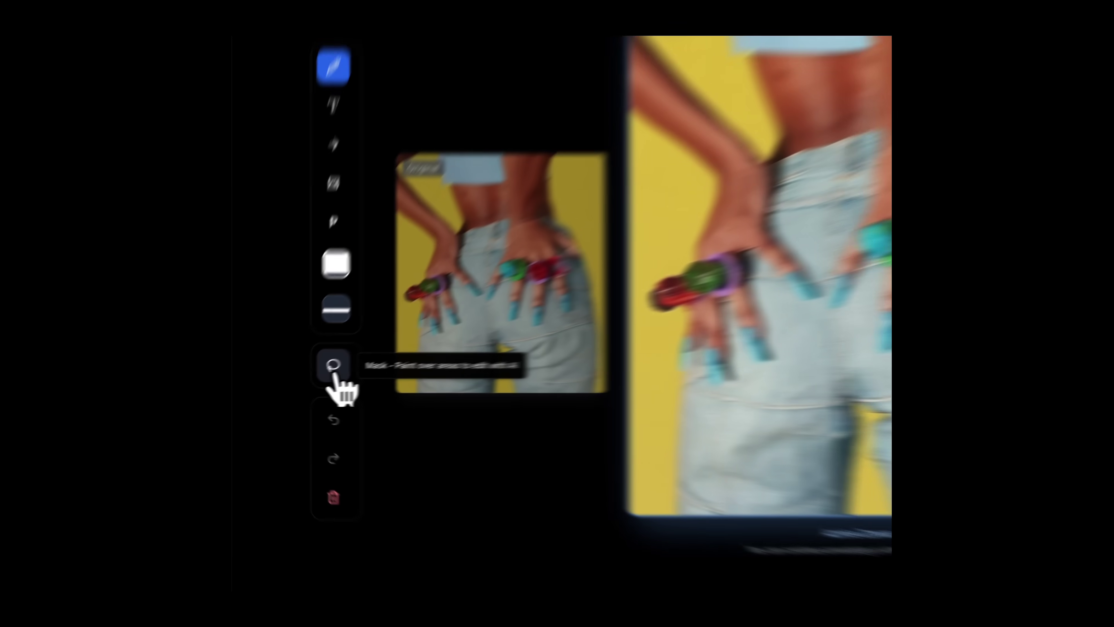
Mask the right-hand rings on the jeans photo and generate 'remove all rings'
{"action": "left_click", "coordinate": [298, 379]}
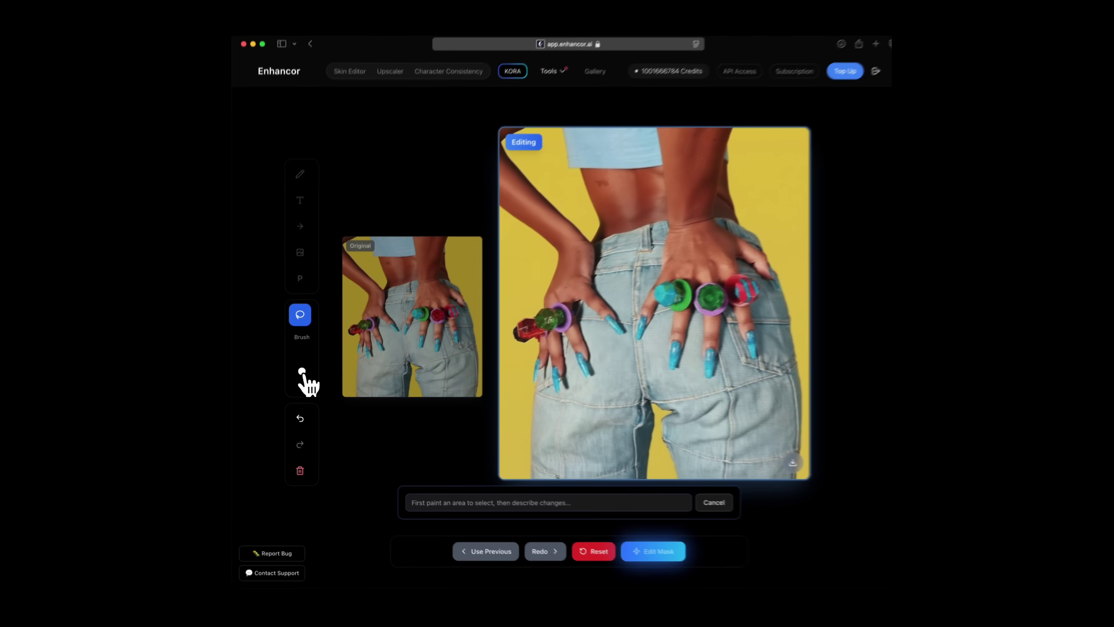
{"action": "mouse_move", "coordinate": [645, 300]}
{"action": "left_mouse_down"}
{"action": "mouse_move", "coordinate": [722, 288]}
{"action": "mouse_move", "coordinate": [732, 298]}
{"action": "left_mouse_up"}
{"action": "left_click", "coordinate": [558, 500]}
{"action": "type", "text": "t"}
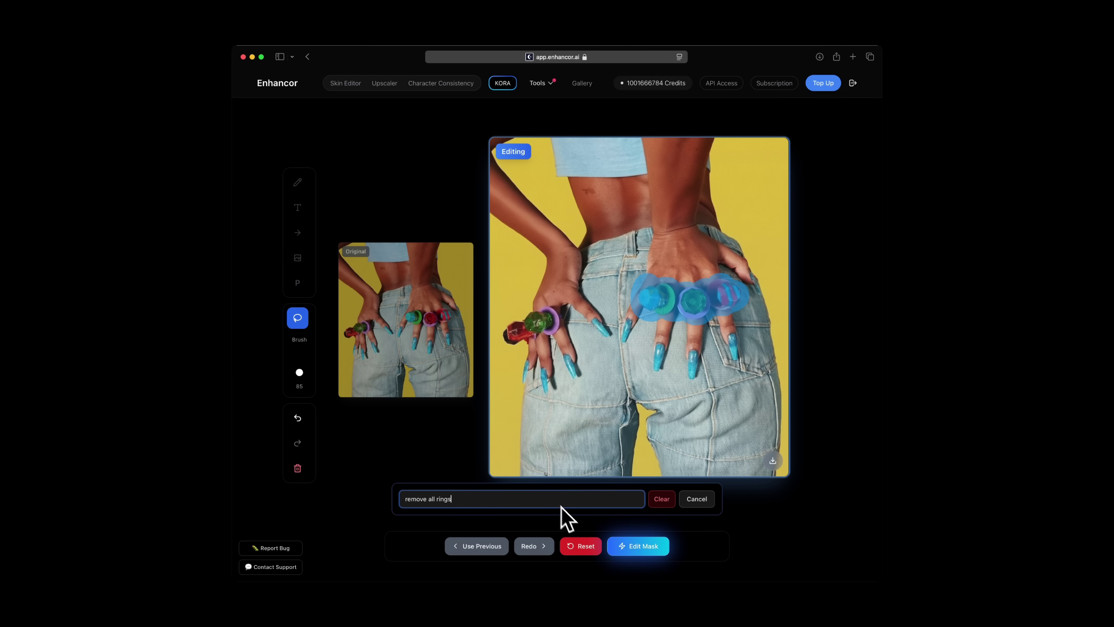
{"action": "left_click", "coordinate": [634, 552]}
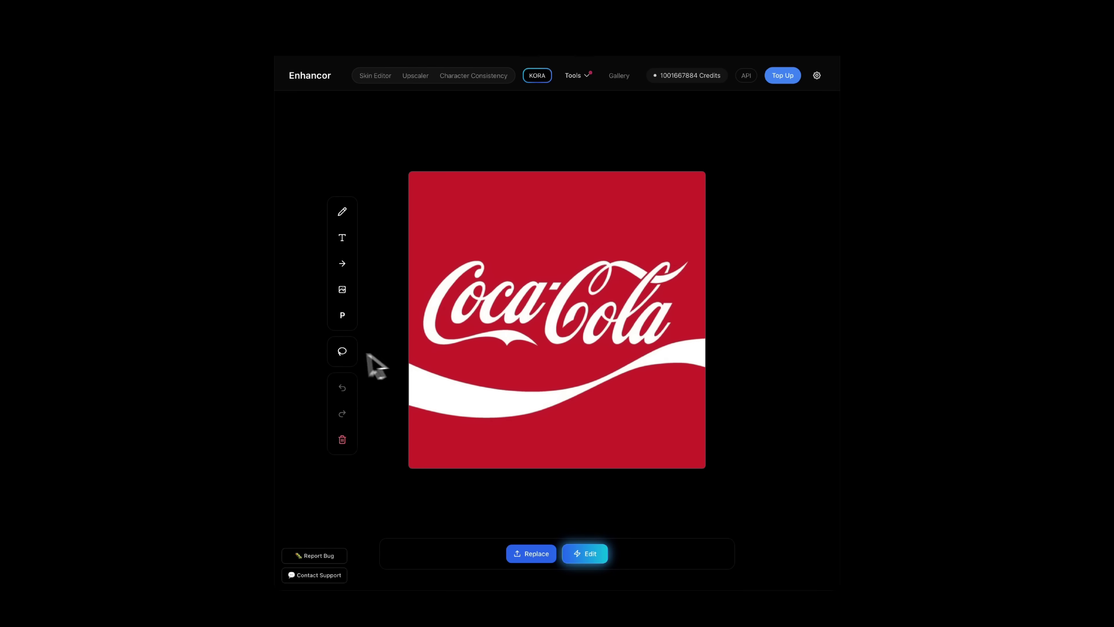
Mask the Coca-Cola lettering and generate with the prompt 'change text to Hey Sirio'
{"action": "left_click", "coordinate": [343, 356]}
{"action": "mouse_move", "coordinate": [472, 283]}
{"action": "left_mouse_down"}
{"action": "mouse_move", "coordinate": [441, 303]}
{"action": "mouse_move", "coordinate": [460, 322]}
{"action": "mouse_move", "coordinate": [492, 303]}
{"action": "mouse_move", "coordinate": [513, 333]}
{"action": "mouse_move", "coordinate": [561, 286]}
{"action": "mouse_move", "coordinate": [569, 313]}
{"action": "mouse_move", "coordinate": [654, 272]}
{"action": "mouse_move", "coordinate": [634, 330]}
{"action": "mouse_move", "coordinate": [678, 274]}
{"action": "left_mouse_up"}
{"action": "left_click", "coordinate": [485, 506]}
{"action": "type", "text": "change text to Hey Sirio"}
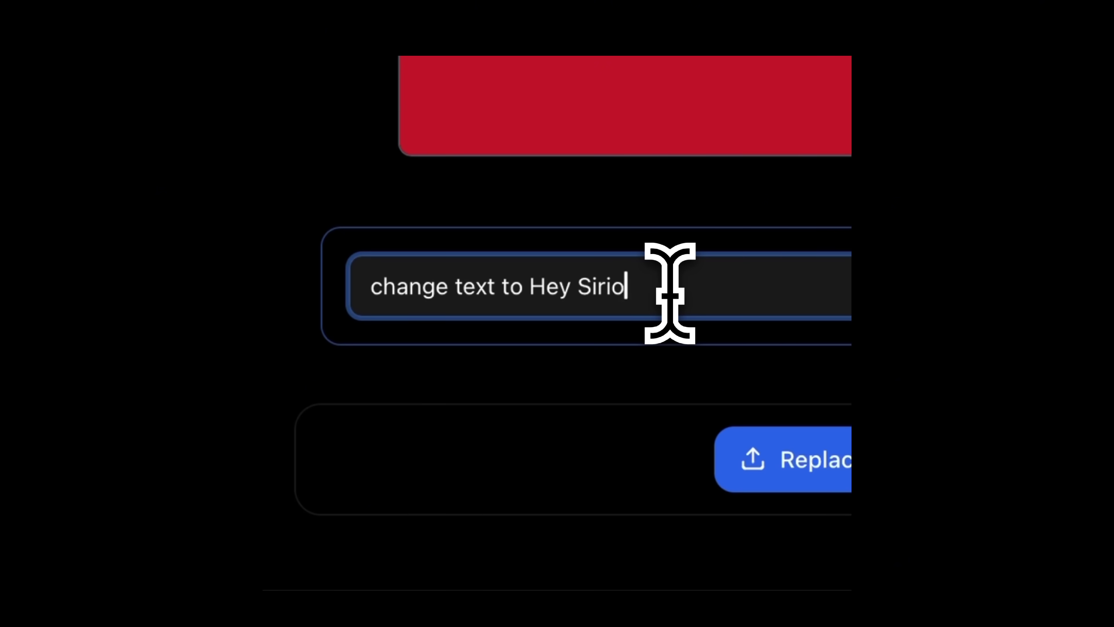
{"action": "left_click", "coordinate": [587, 553]}
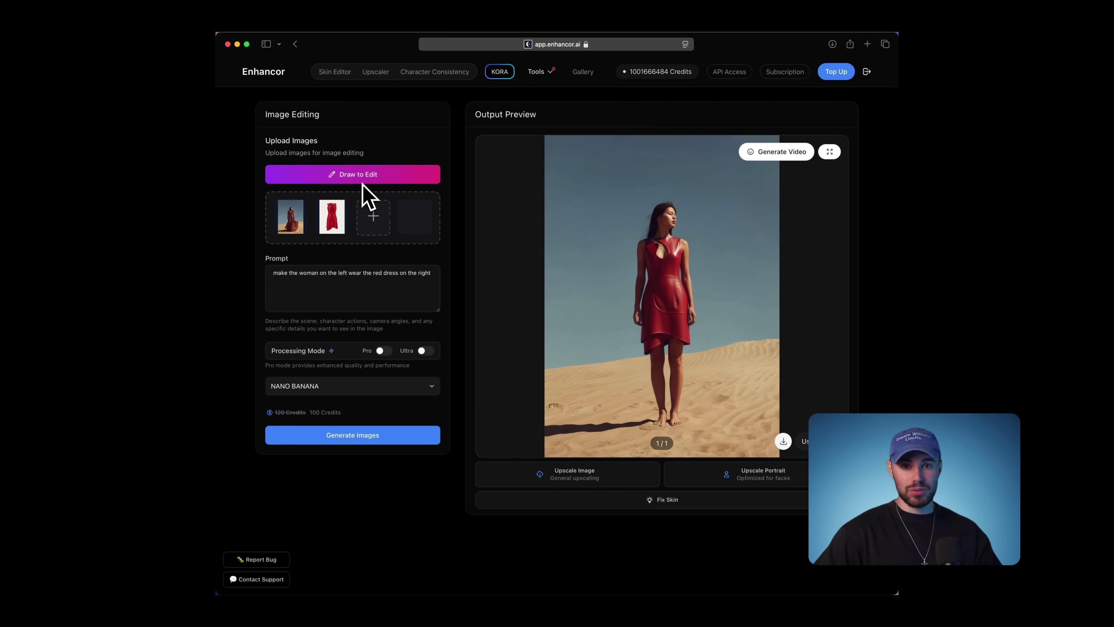
Toggle Pro on and off, then switch on Ultra processing mode at 400 credits
{"action": "left_click", "coordinate": [383, 351]}
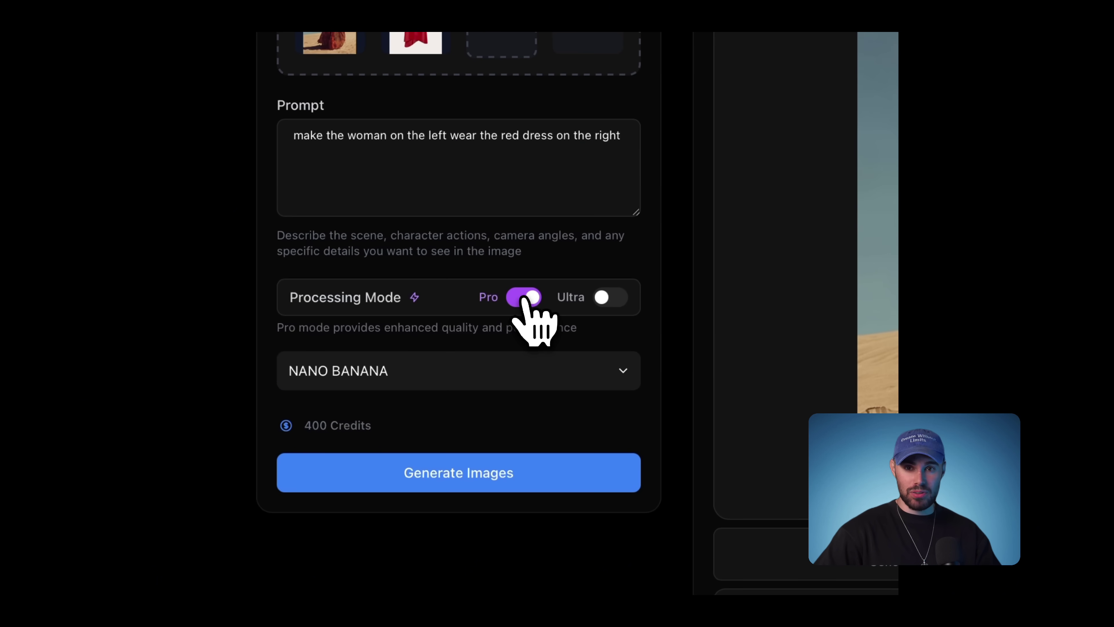
{"action": "left_click", "coordinate": [518, 302]}
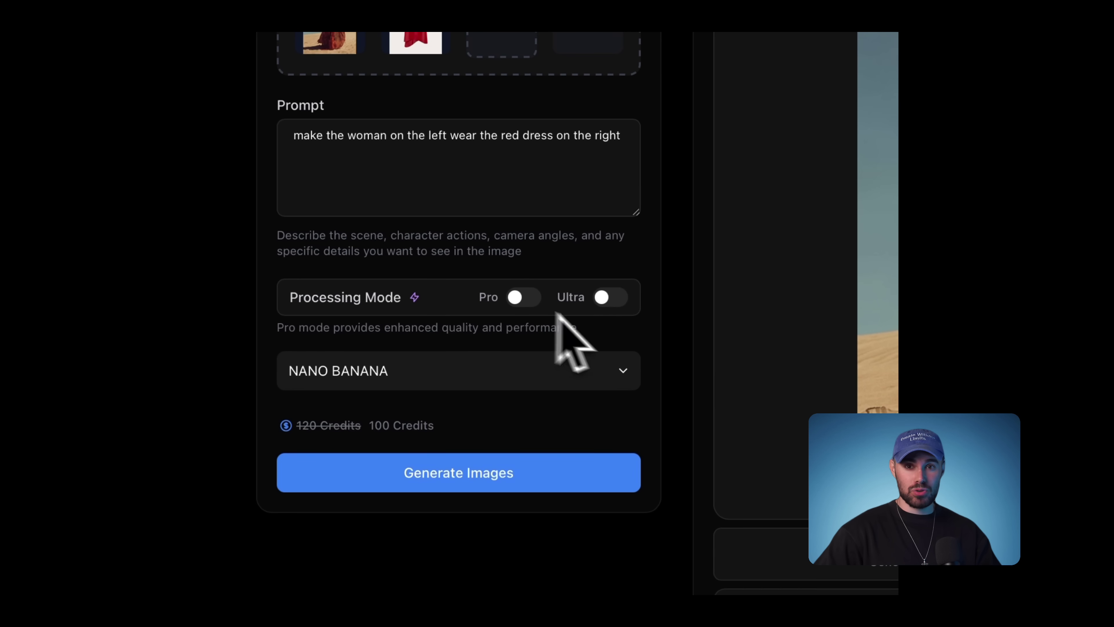
{"action": "left_click", "coordinate": [609, 298]}
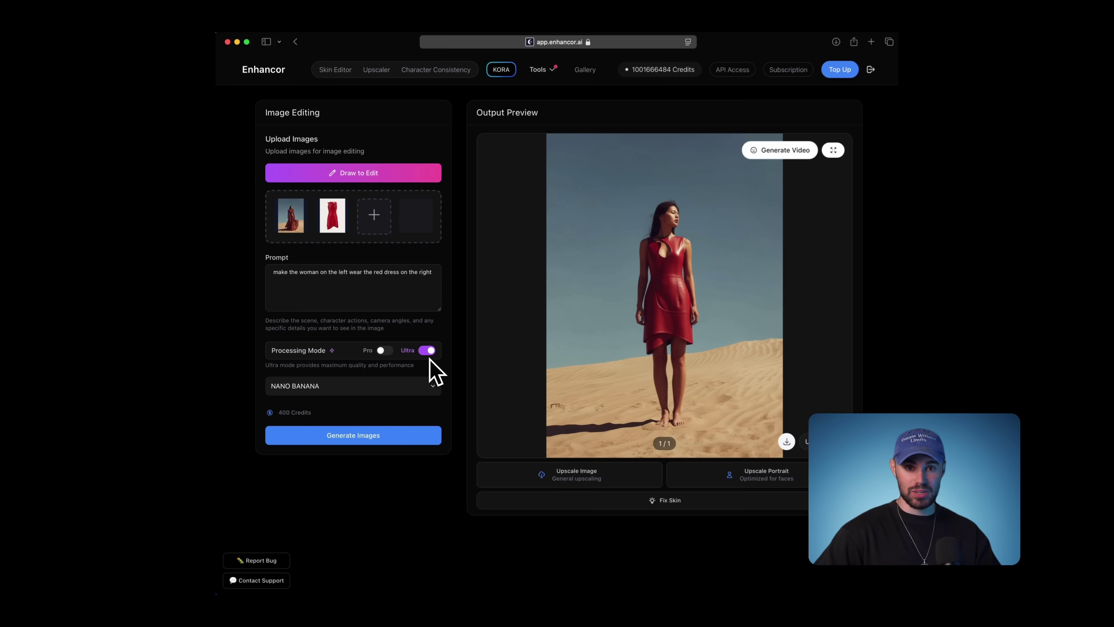